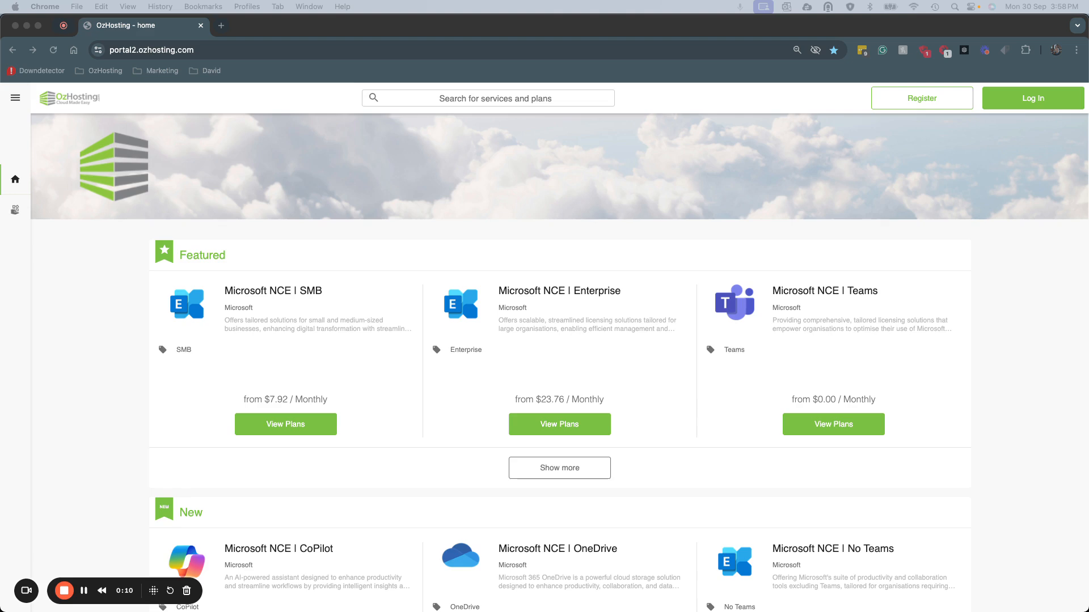
- Activate the portal account from the activation email's link, setting and confirming the account password and accepting the terms of use
drag(669, 611, 729, 121)
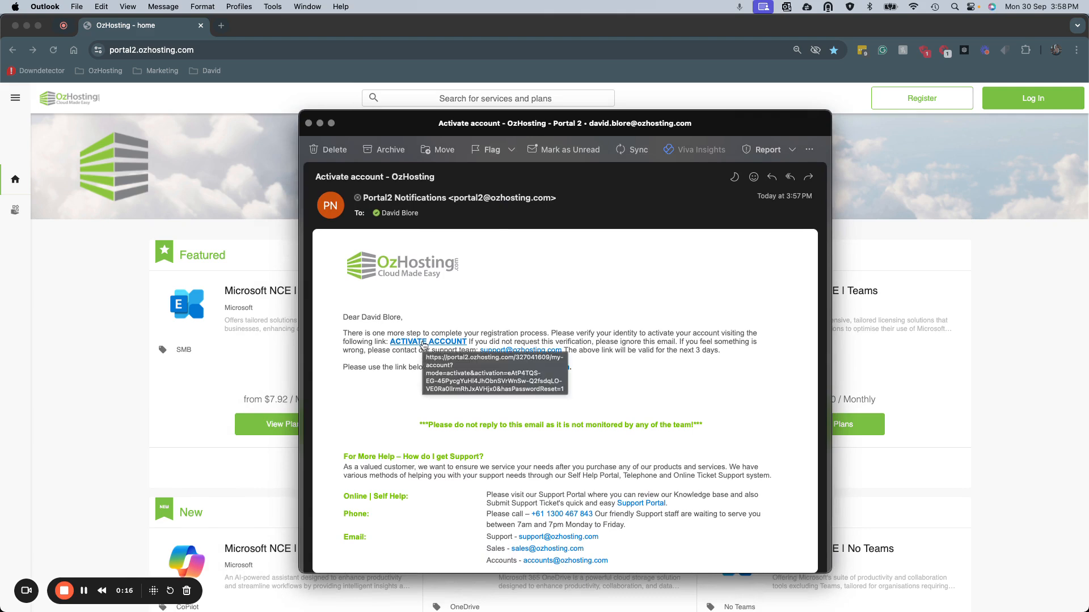
click(424, 342)
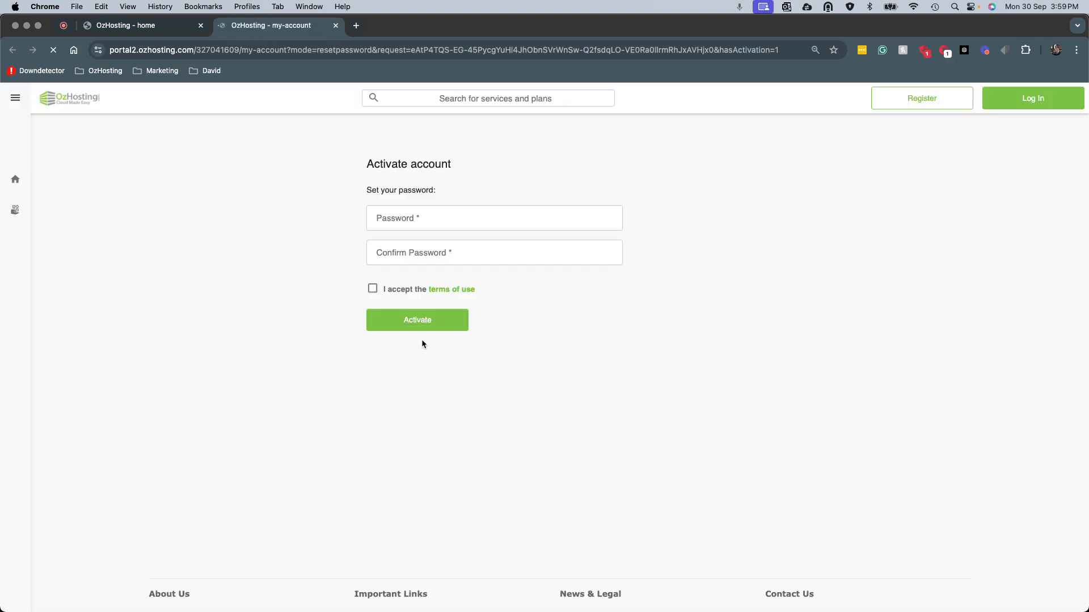
click(427, 225)
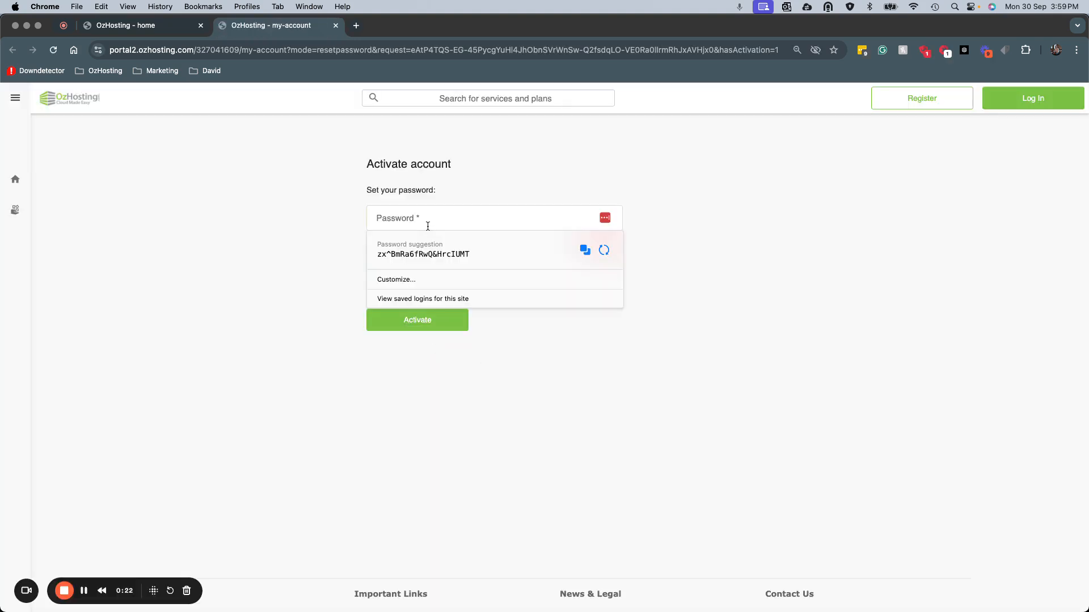
text(••••••••)
click(403, 254)
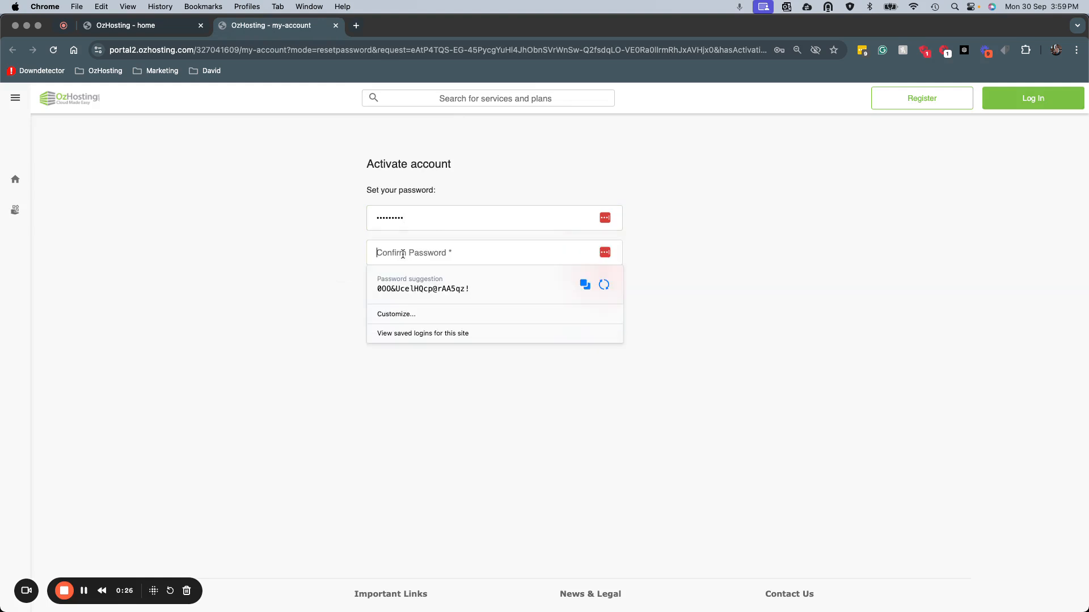
text(•••)
click(316, 275)
click(373, 288)
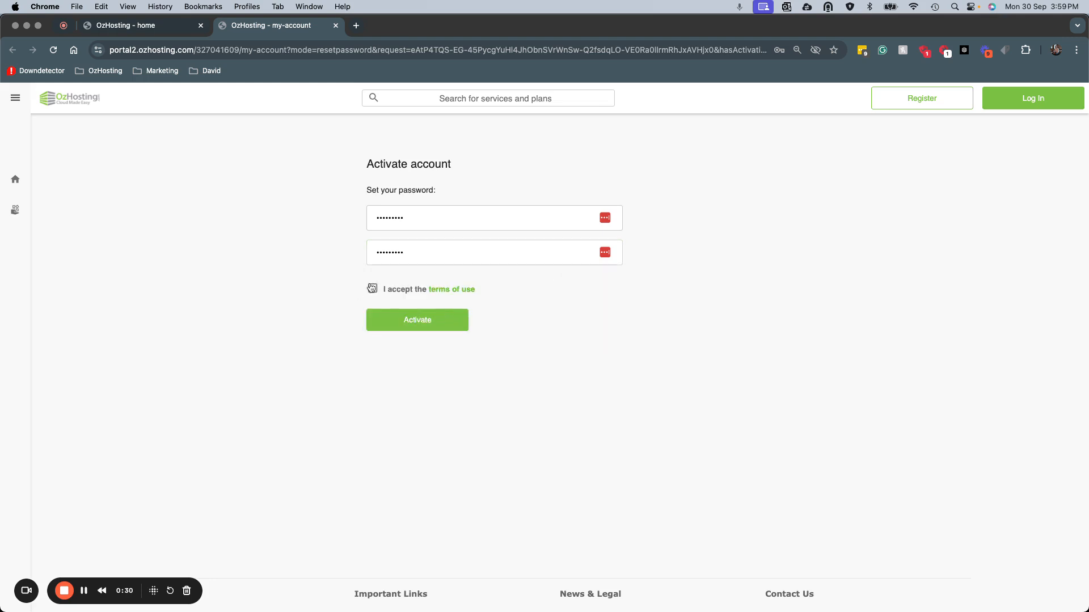
click(394, 321)
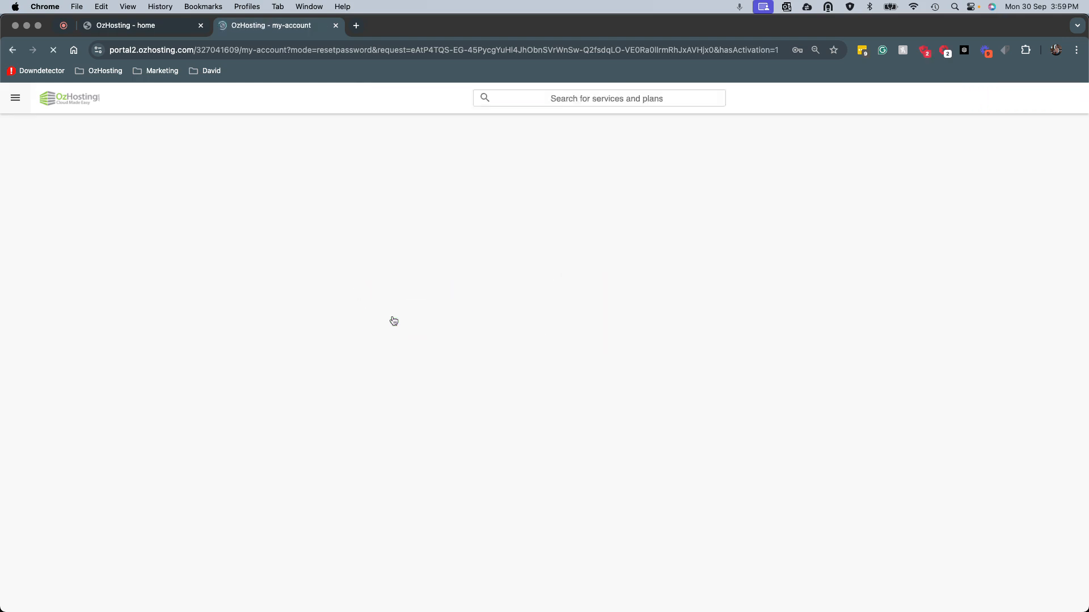
click(418, 271)
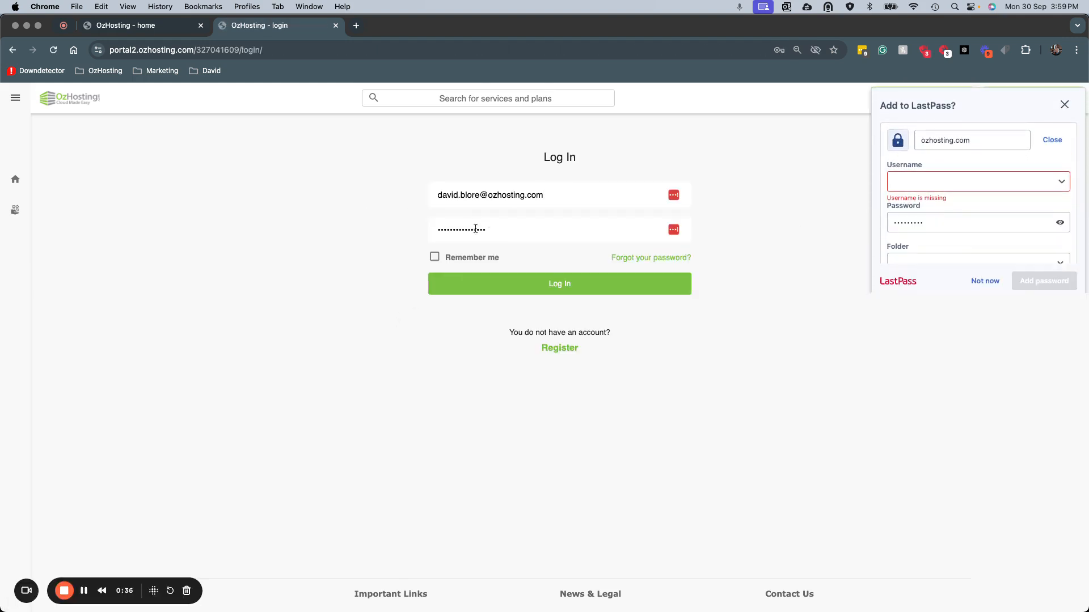
- Dismiss the LastPass save prompt and log in to the portal with the account password
click(1065, 105)
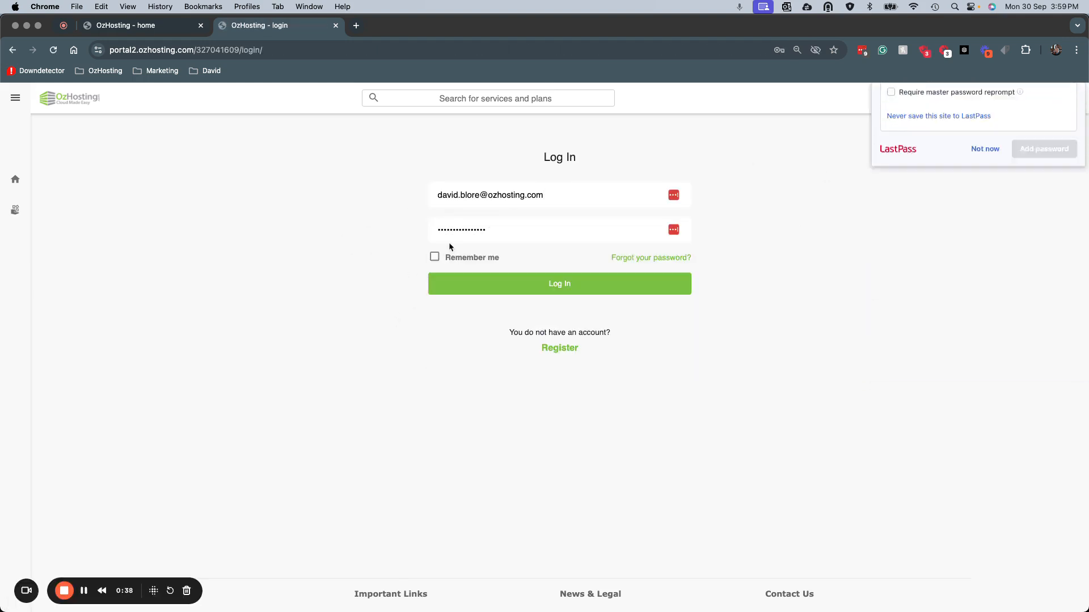
click(464, 232)
text(a)
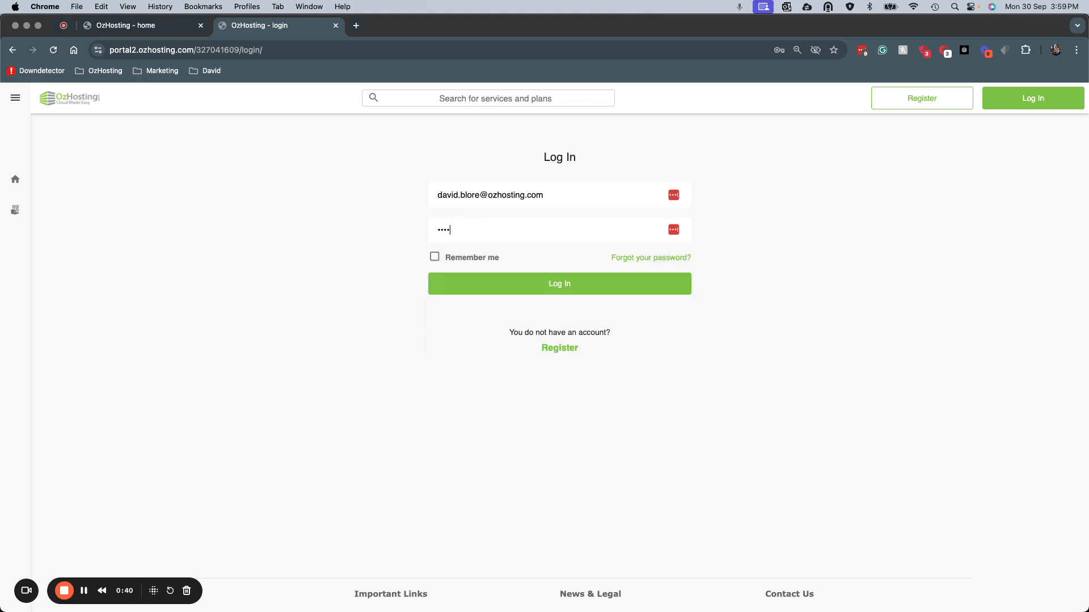
click(489, 284)
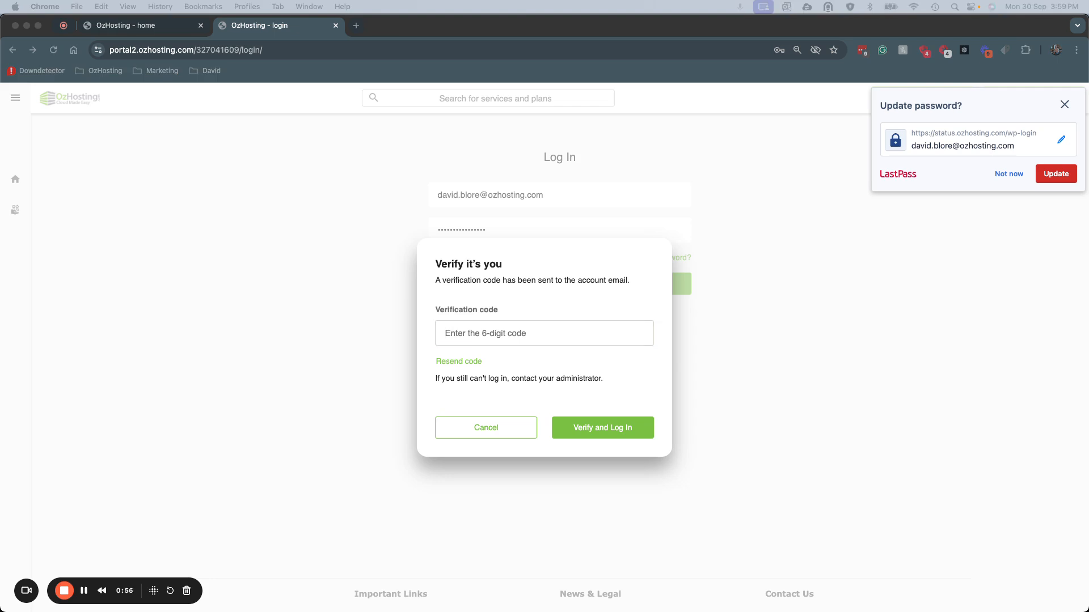
- Copy the verification code from the 2FA email and enter it in the portal to complete the login
drag(672, 590, 901, 105)
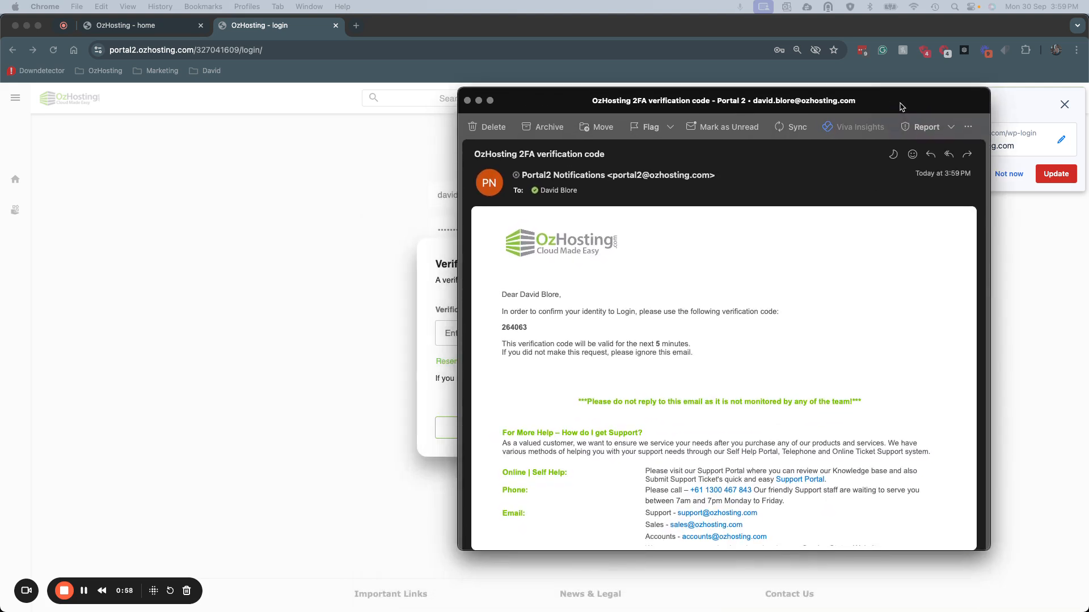
double_click(514, 327)
key(super+c)
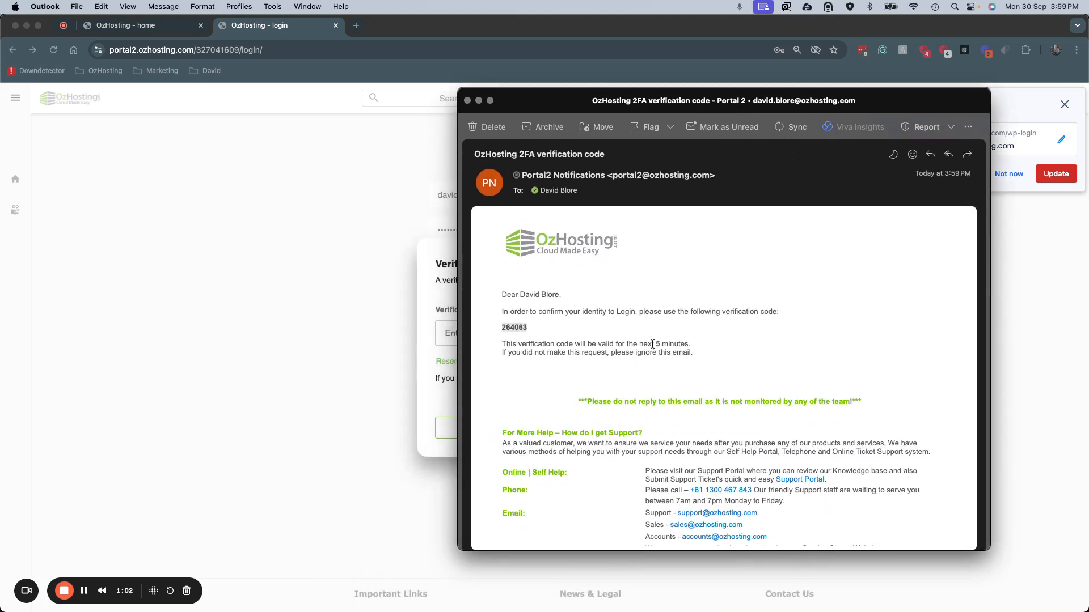
drag(654, 343, 672, 344)
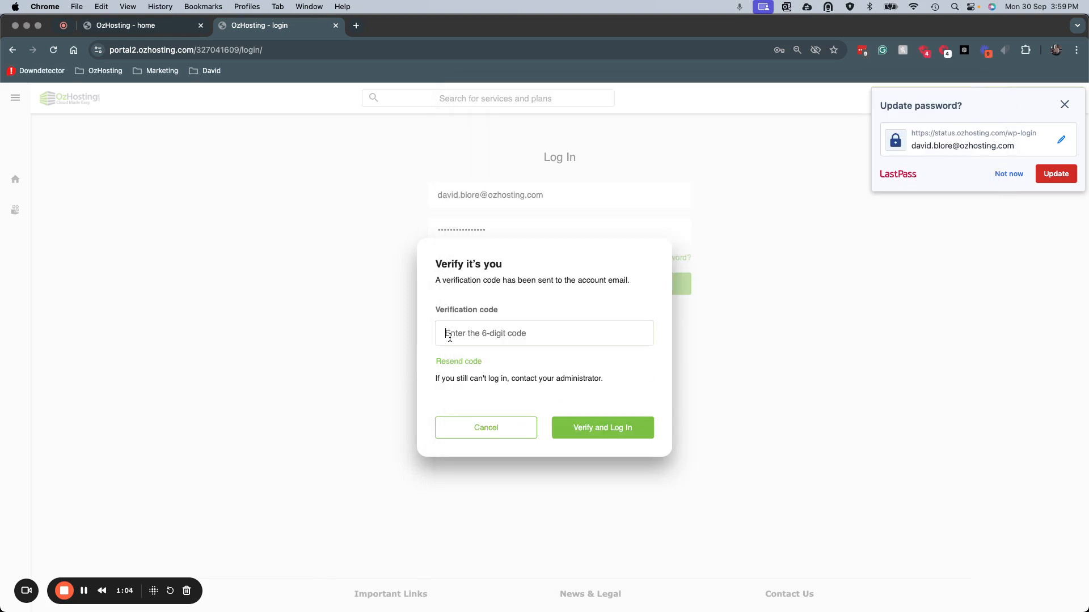
click(423, 388)
key(super+v)
click(615, 428)
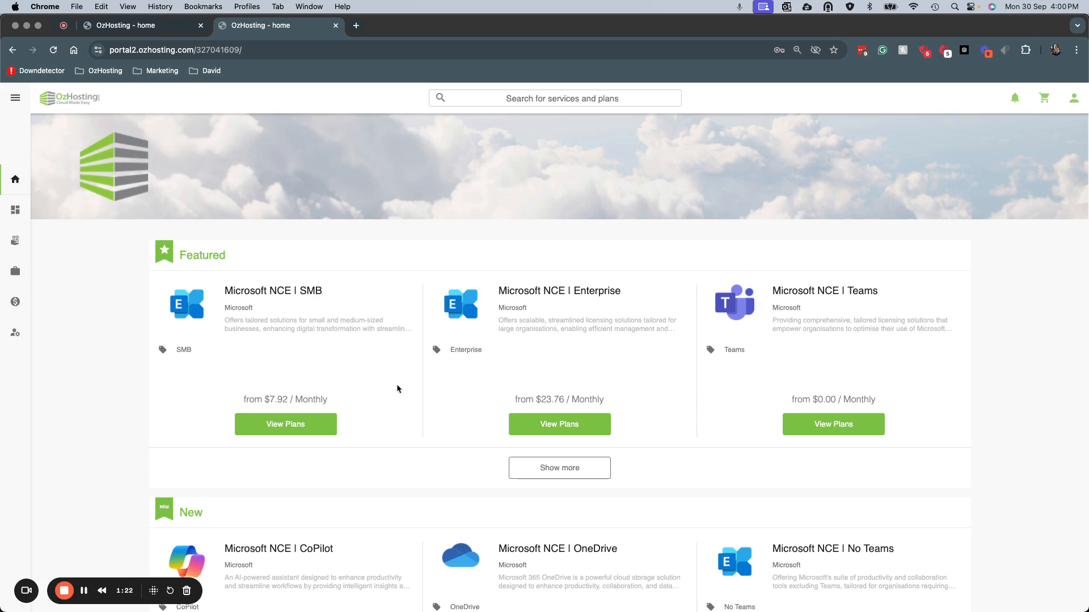
- Look over the portal home page, then open the Dashboard and review its statistics, orders, expiring items and Microsoft license sections
scroll(398, 388, down, 6)
scroll(397, 389, up, 7)
click(16, 100)
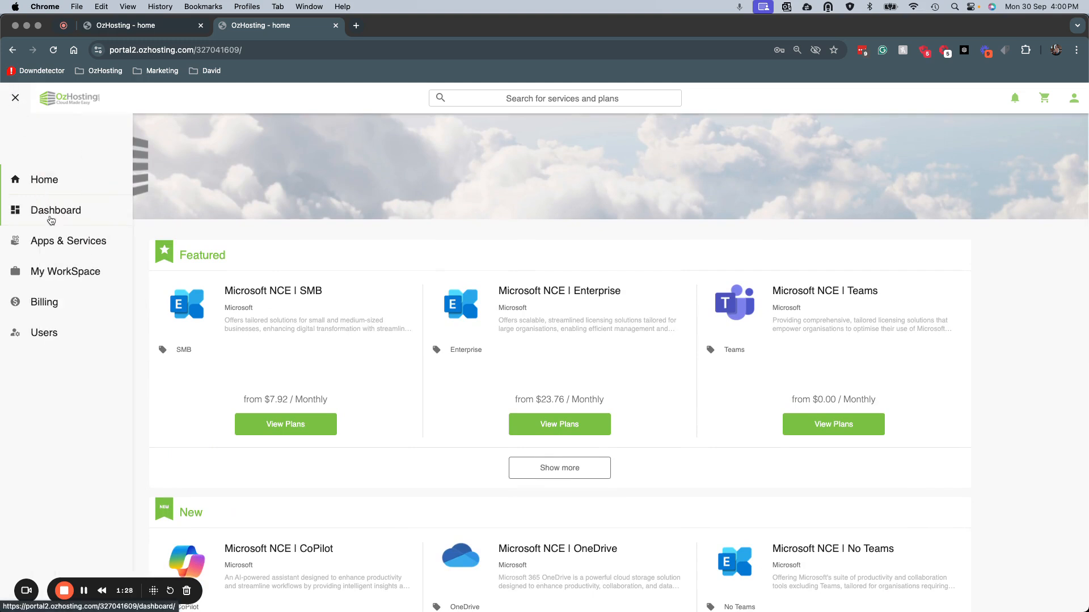
click(54, 219)
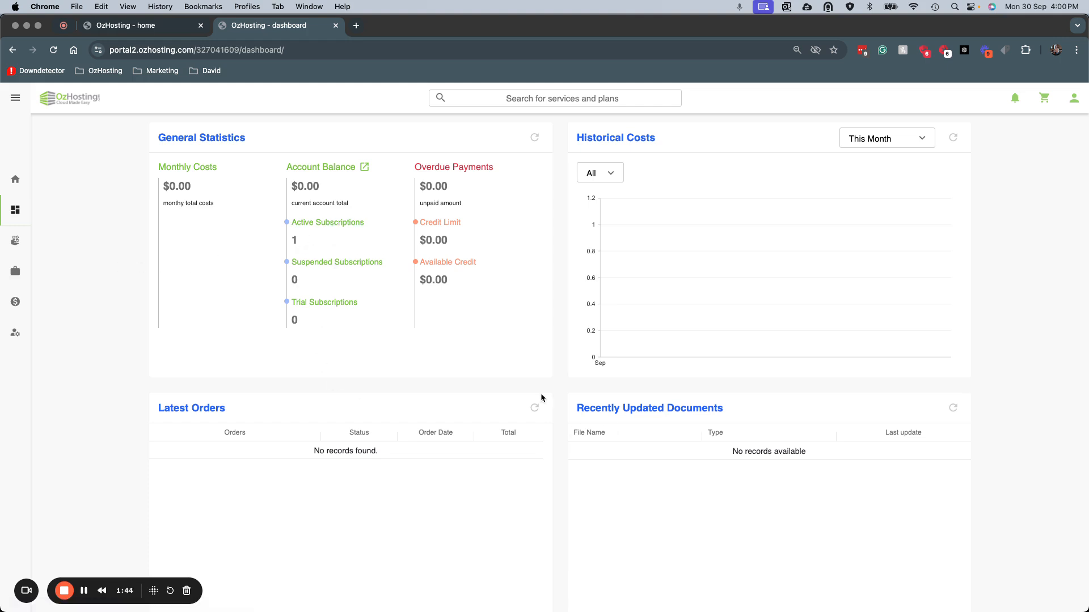
scroll(541, 397, down, 6)
scroll(541, 398, down, 2)
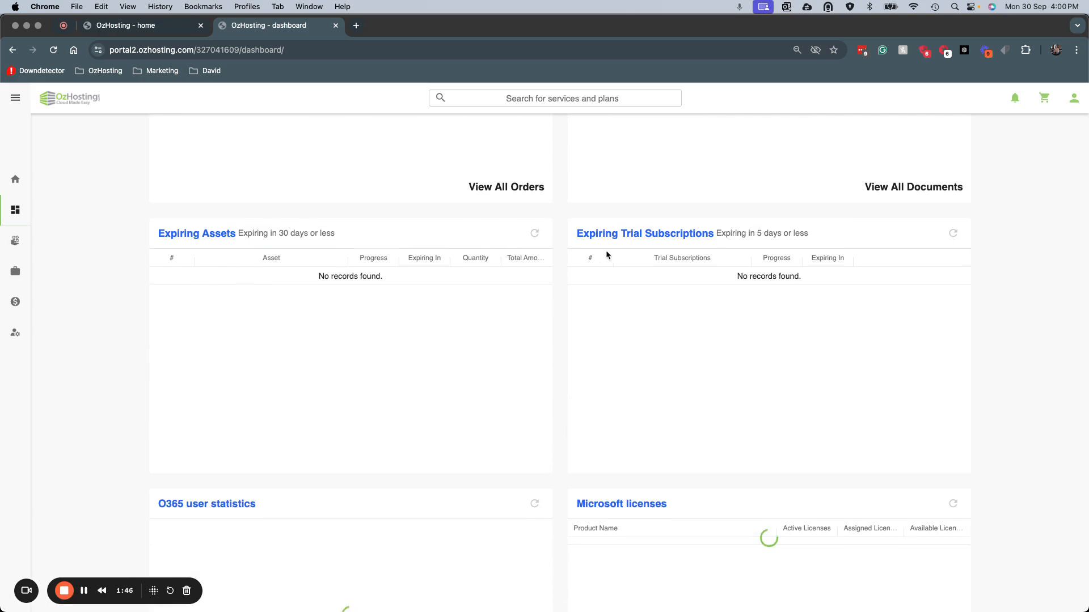
scroll(569, 335, down, 5)
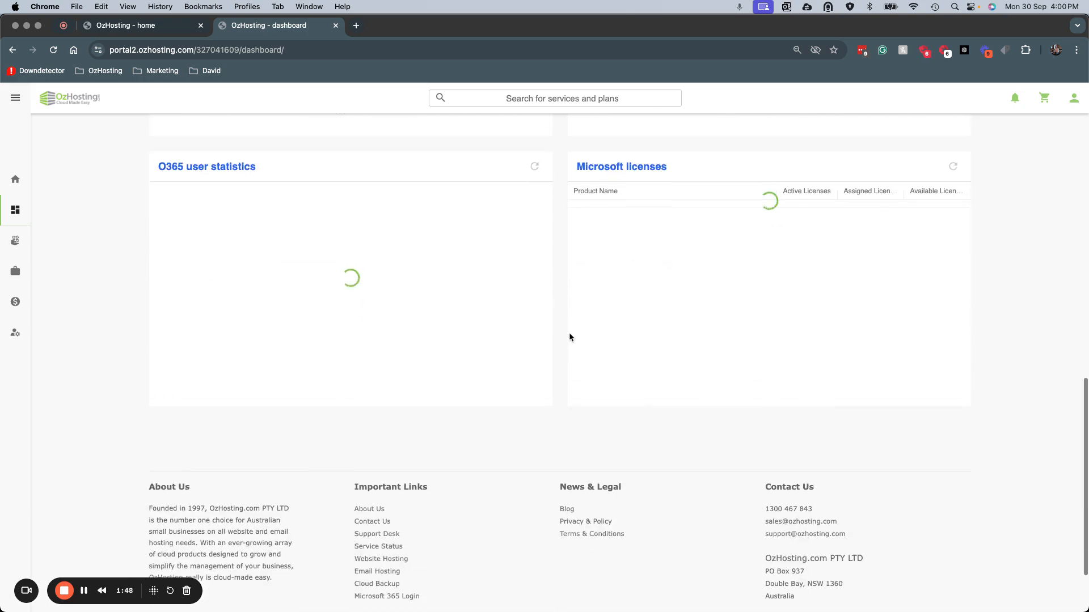
scroll(569, 335, up, 15)
scroll(539, 323, down, 1)
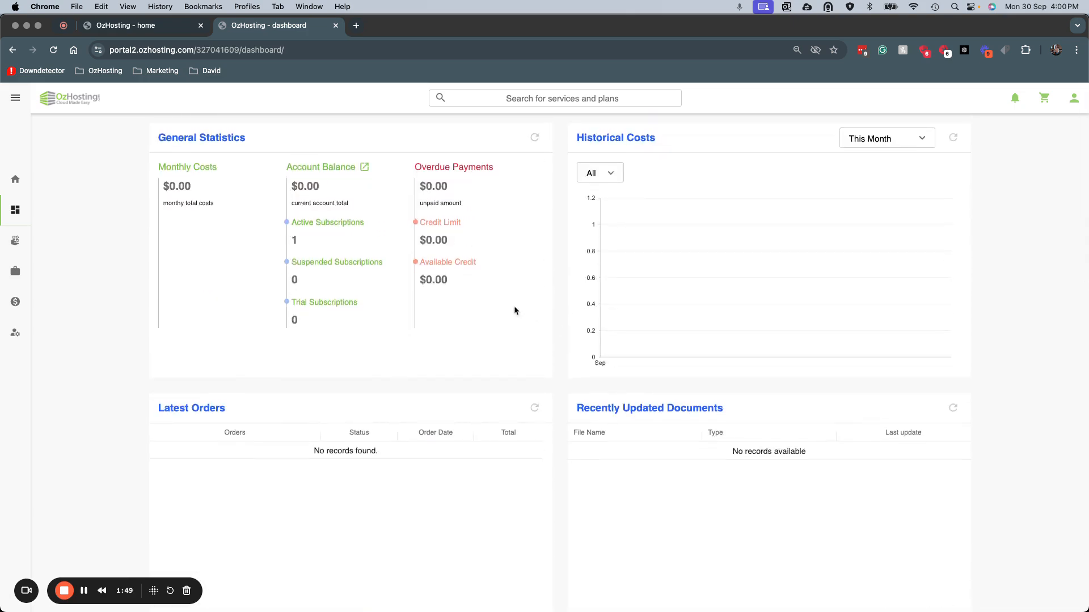
- Open My WorkSpace and examine the Microsoft 365 product, its licenses and the setup option
click(16, 100)
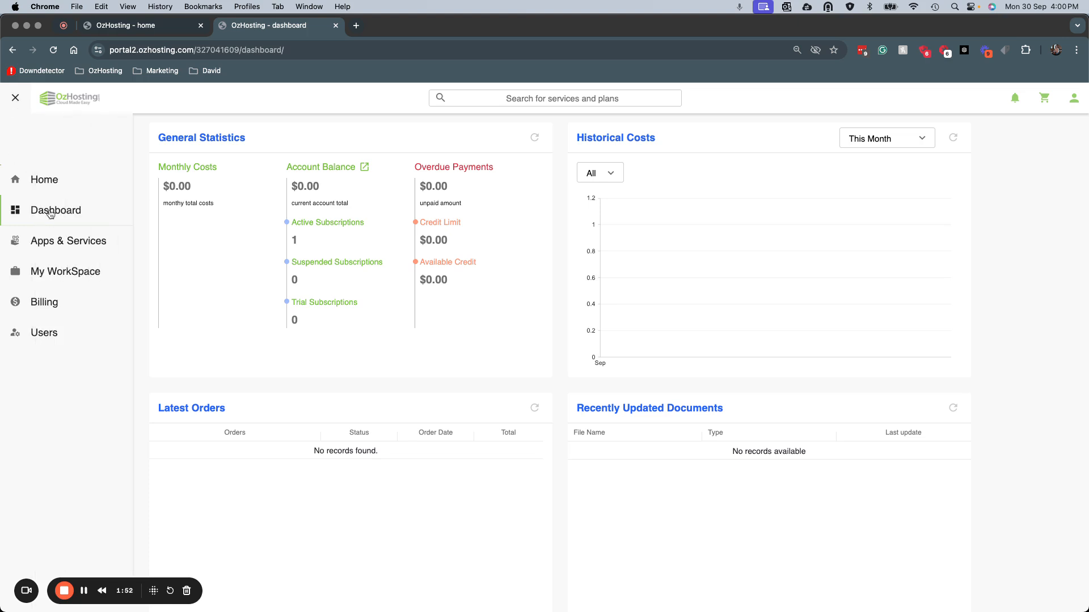
click(59, 272)
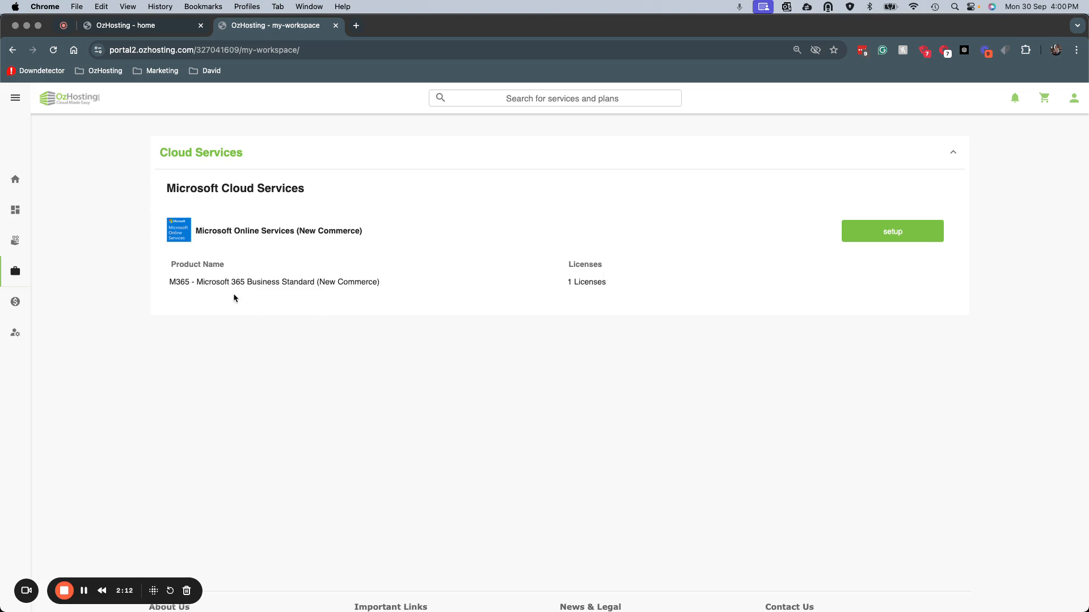
drag(162, 283, 314, 282)
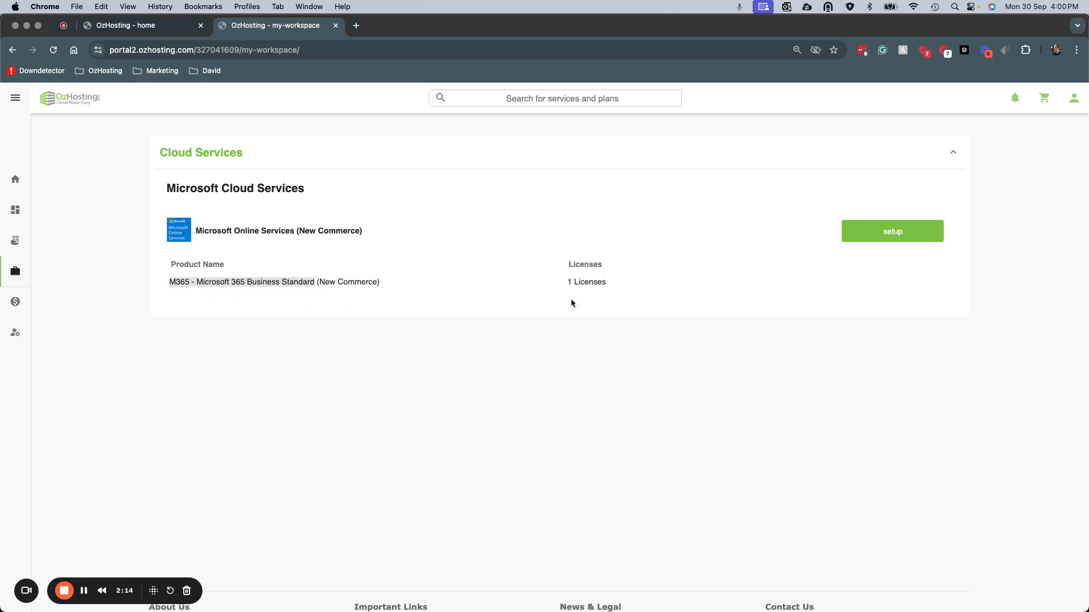
click(874, 231)
- Open the Billing page and examine the Add Payment dialog and the Overdue Invoices section
click(21, 308)
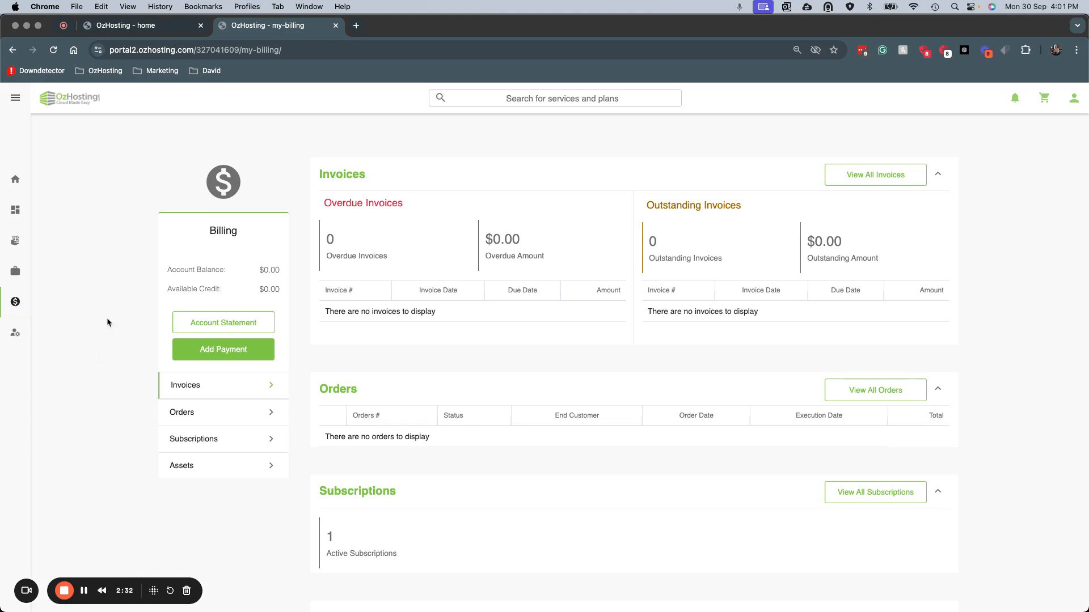
click(231, 355)
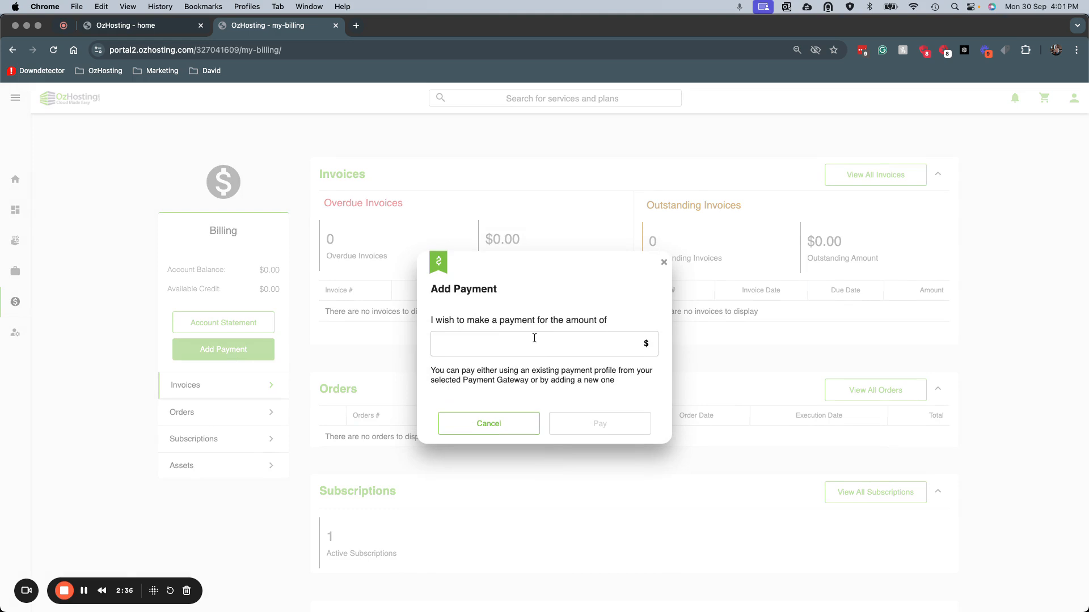
click(663, 262)
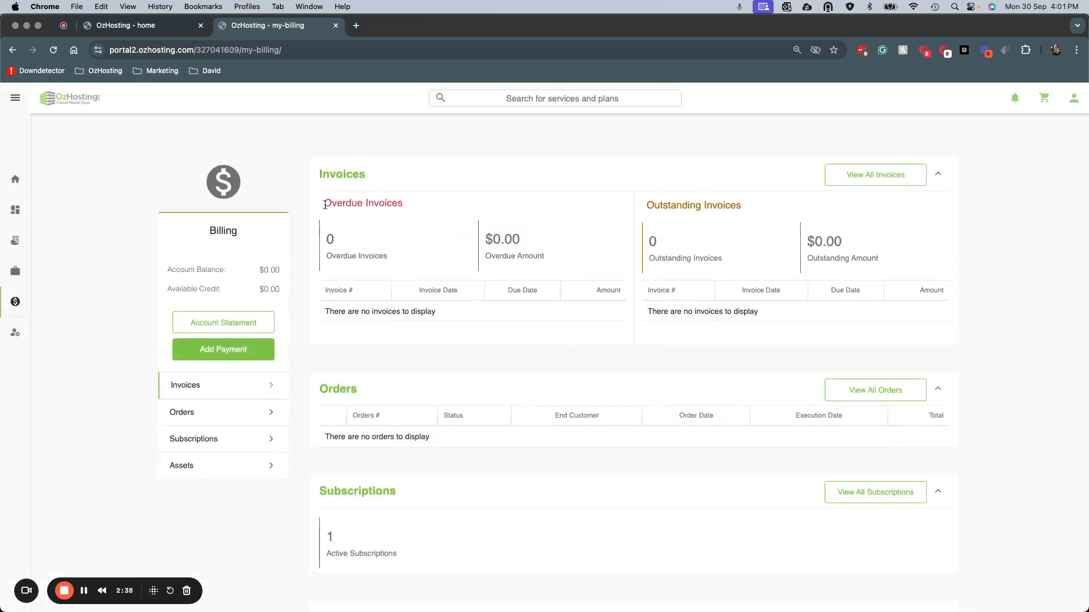
drag(325, 205, 403, 202)
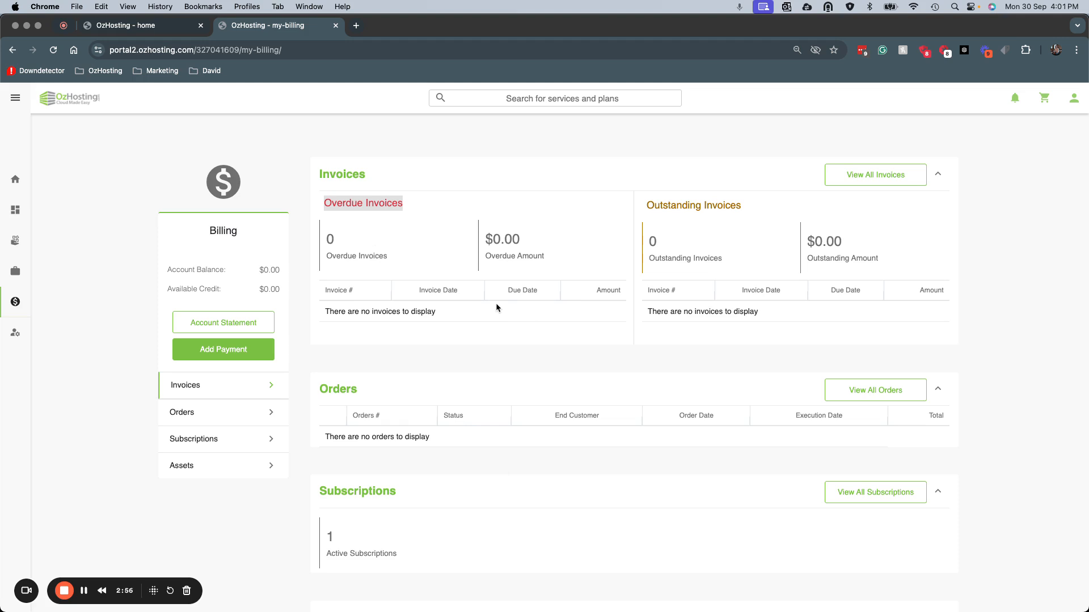
- Try out adding a $1.00 payment with a new Stripe credit card, and cancel it without paying
click(221, 348)
click(612, 344)
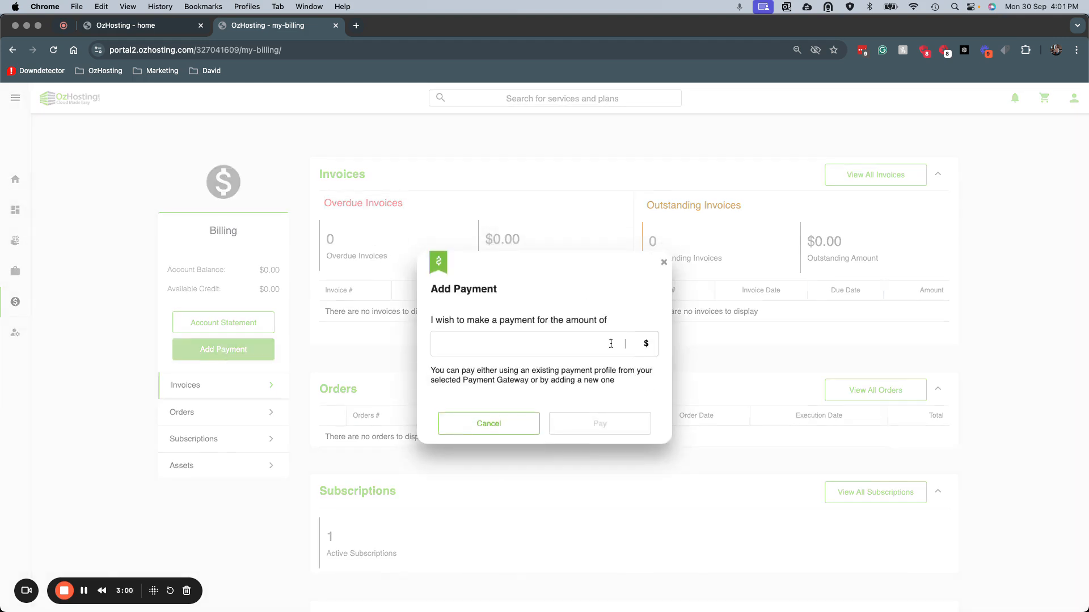
text(1.00)
click(547, 410)
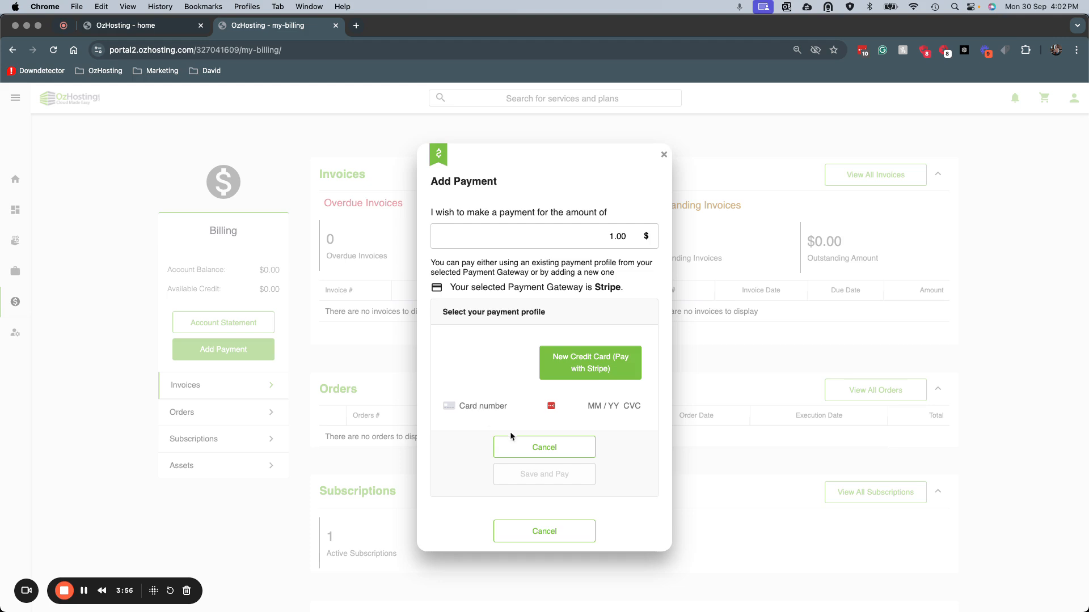
click(512, 445)
click(542, 482)
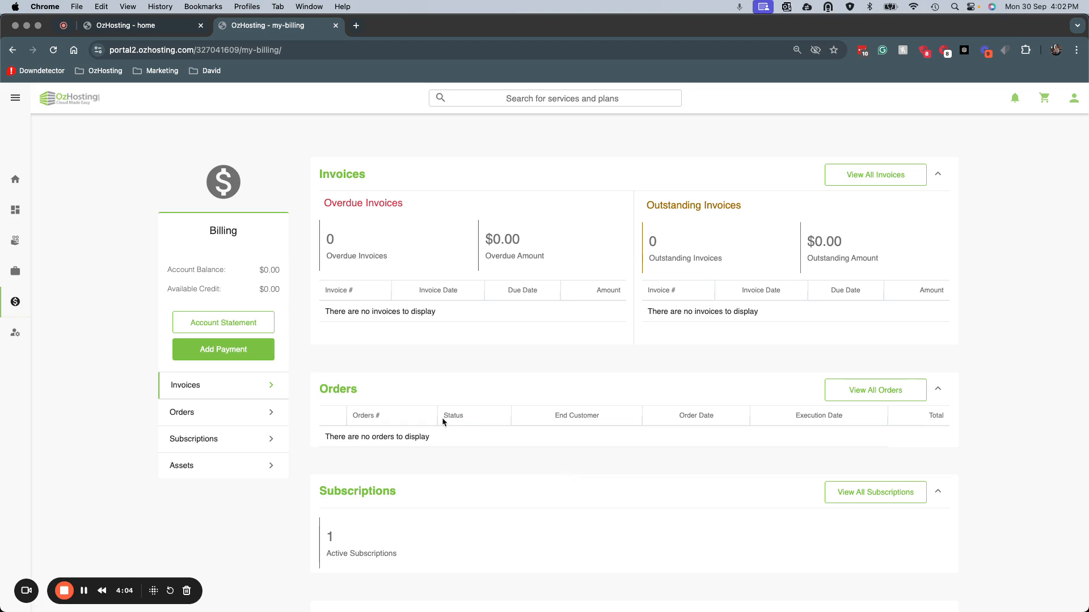
- Open the Users list and examine the actions available for the user with Pending Activation status
click(15, 333)
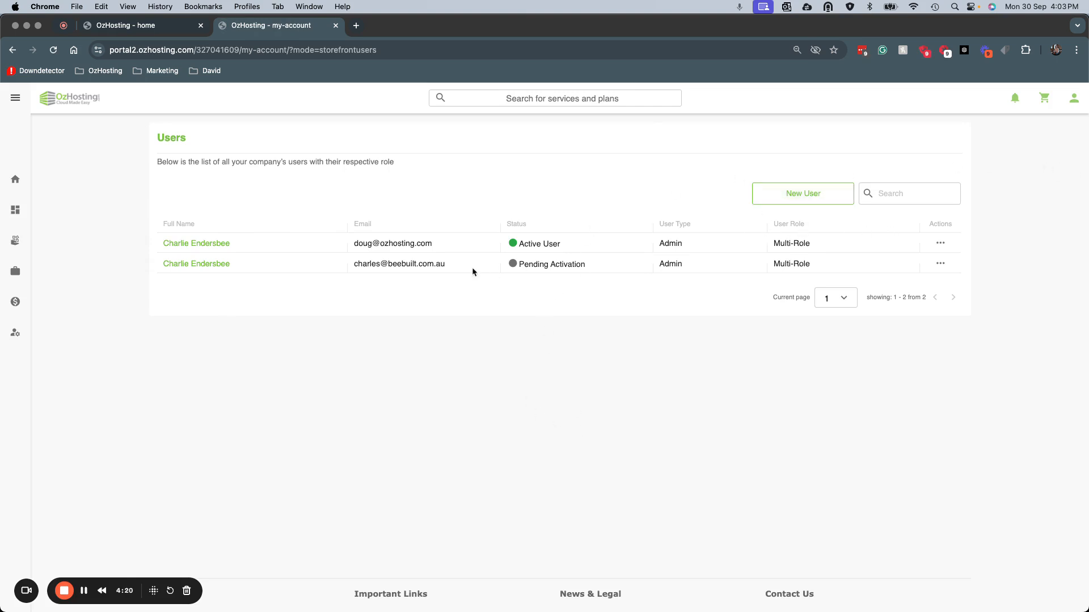
drag(518, 264, 573, 266)
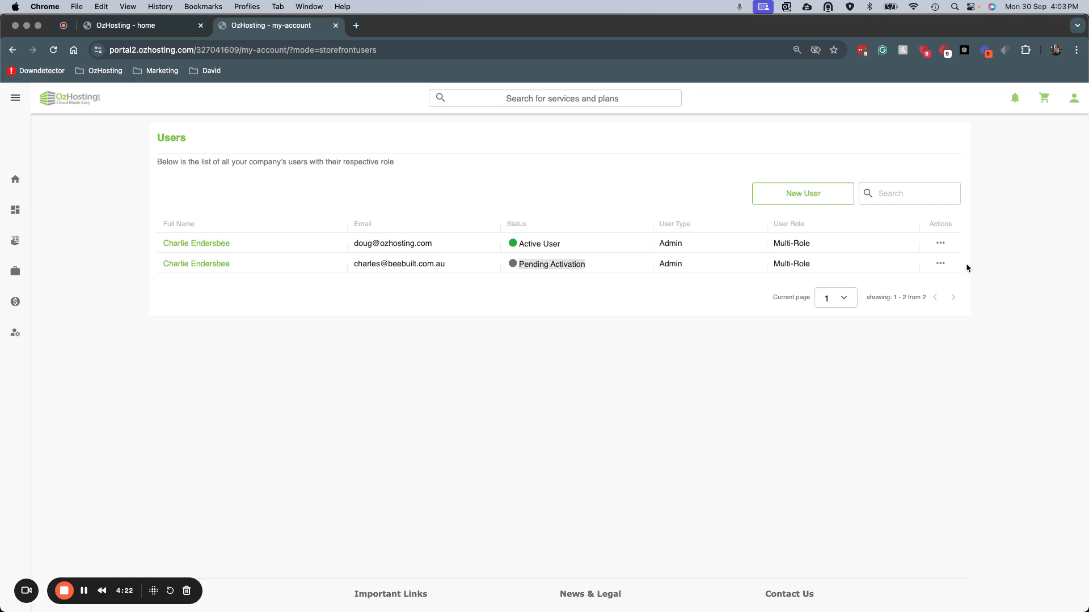
click(940, 263)
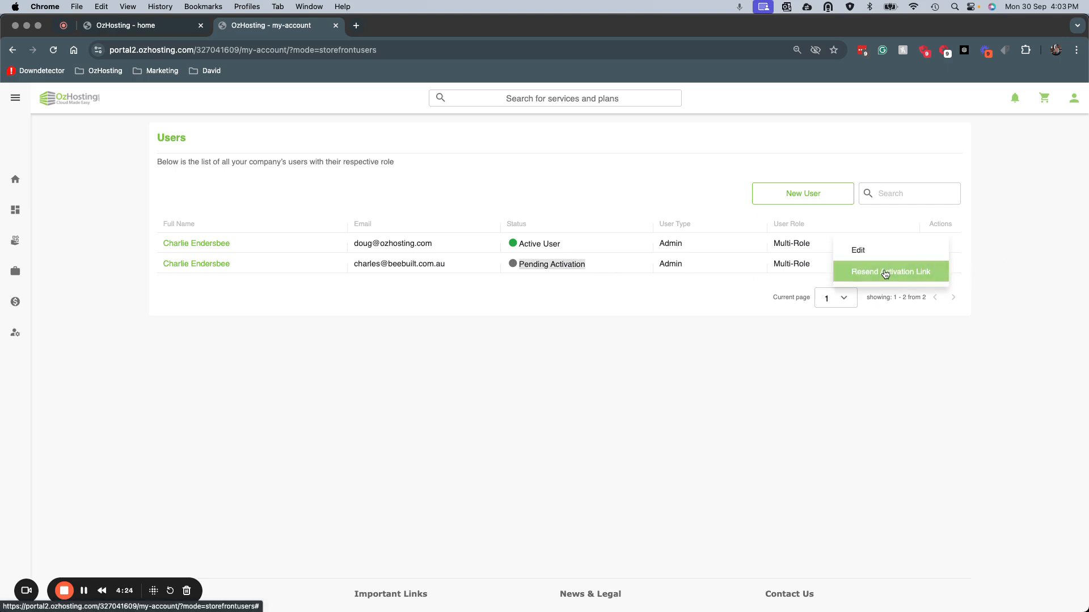
click(685, 285)
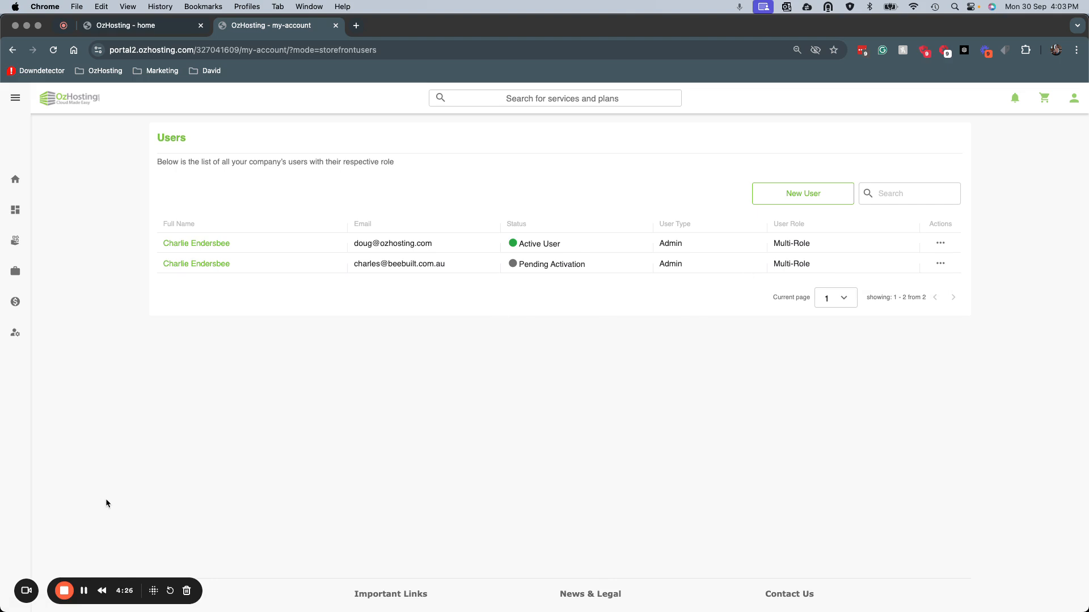